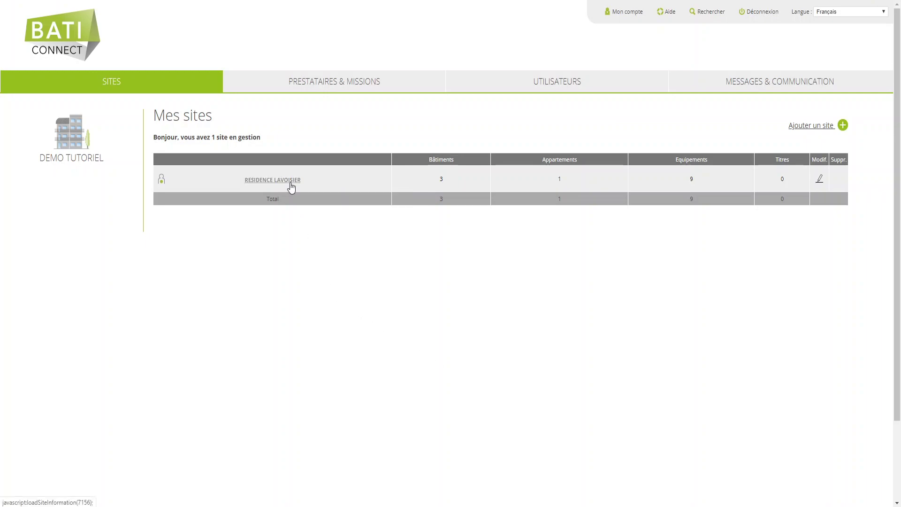
# - In LAVOISIER BAT A of RESIDENCE LAVOISIER, create 2 apartments numbered from 0001 on floor 0
pyautogui.click(272, 180)
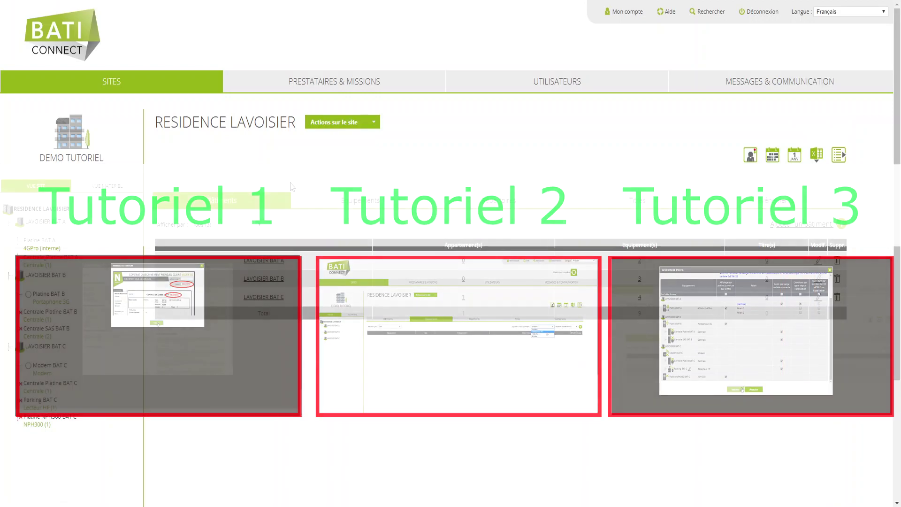
pyautogui.click(273, 261)
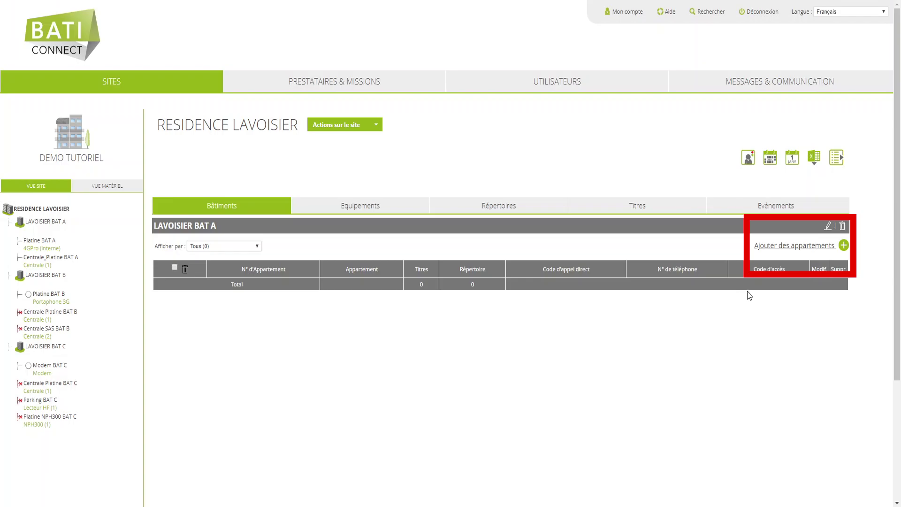
pyautogui.click(784, 253)
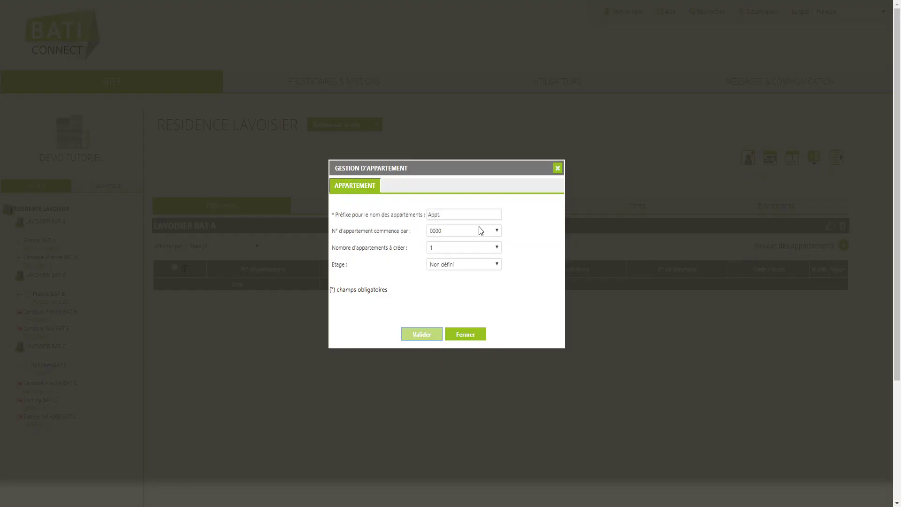
pyautogui.click(467, 231)
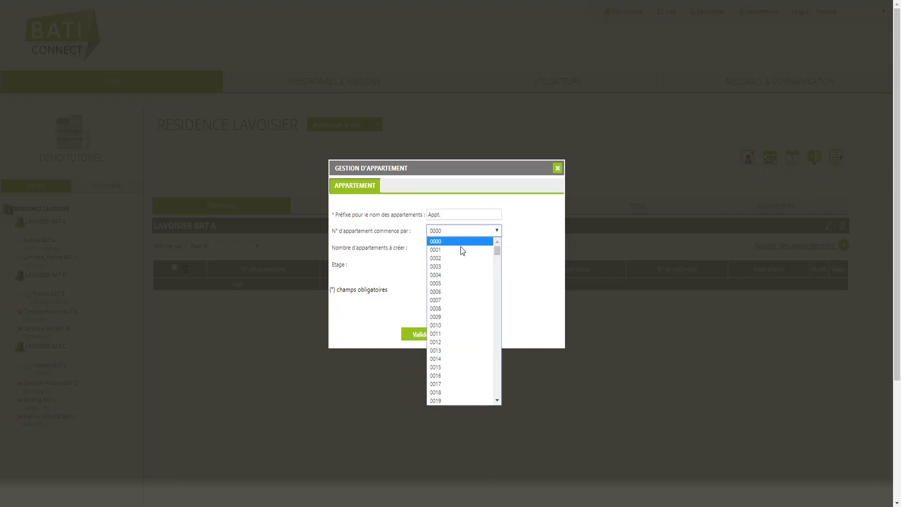
pyautogui.click(460, 252)
pyautogui.click(460, 252)
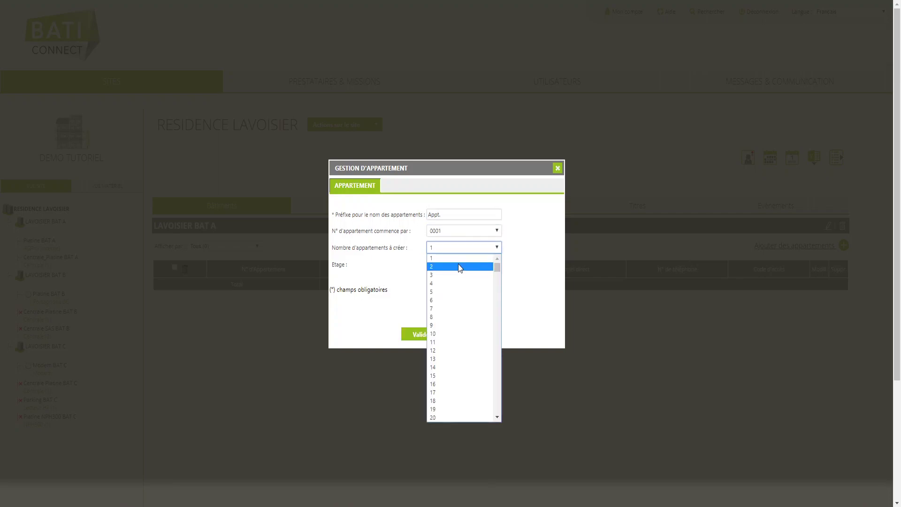
pyautogui.click(458, 274)
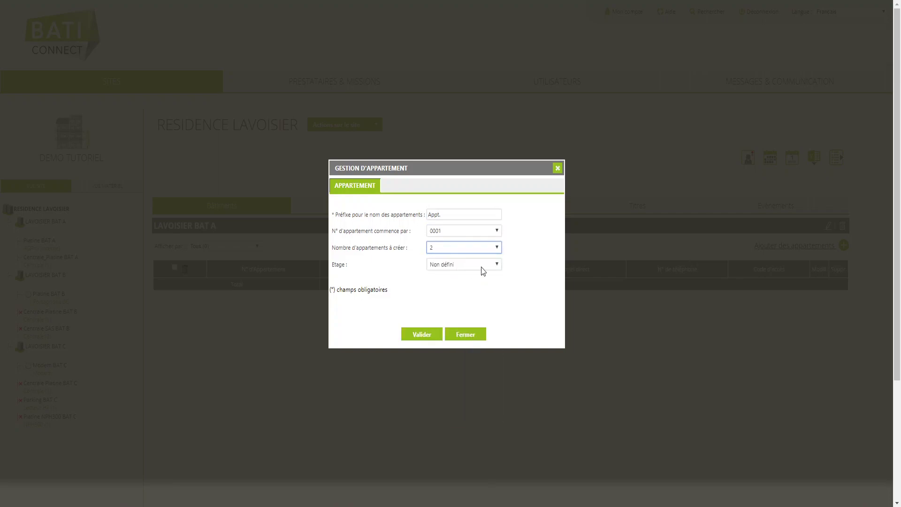
pyautogui.click(480, 266)
pyautogui.click(478, 284)
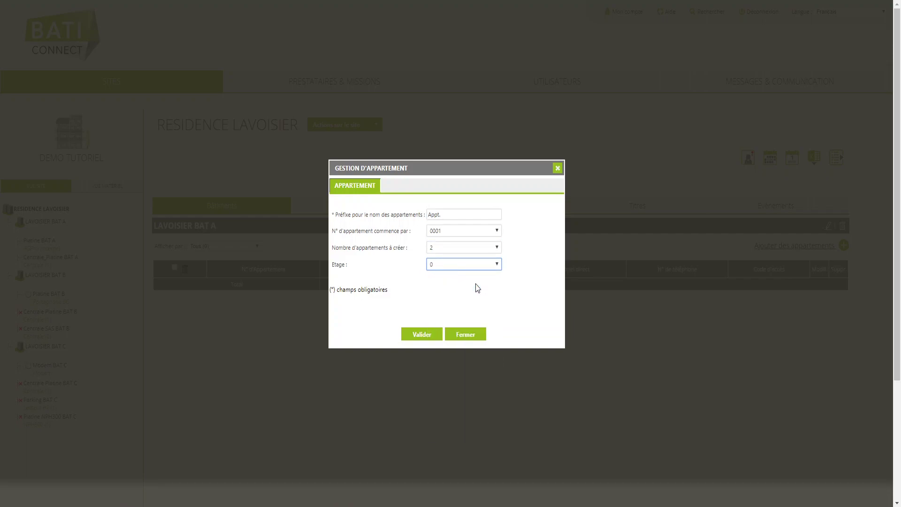
pyautogui.click(428, 334)
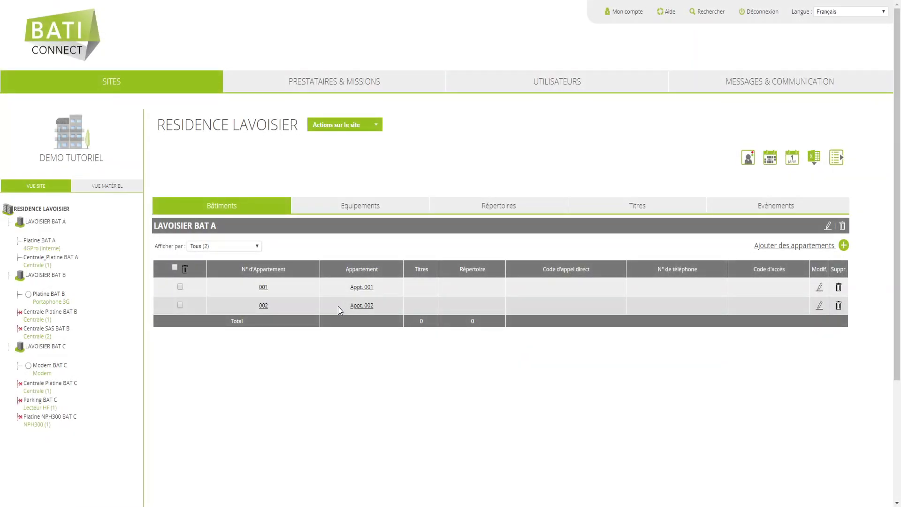
# - Add the resident's French phone number to apartment 001 and validate it
pyautogui.click(264, 287)
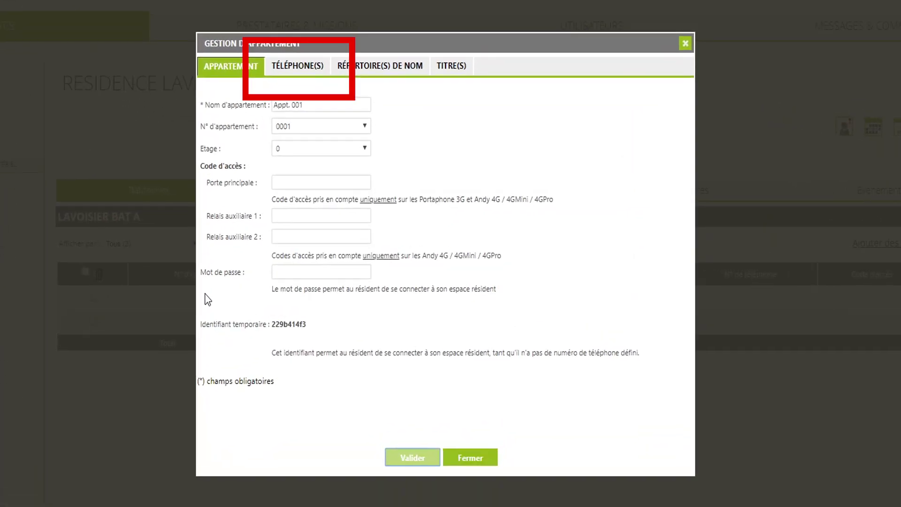
pyautogui.click(312, 68)
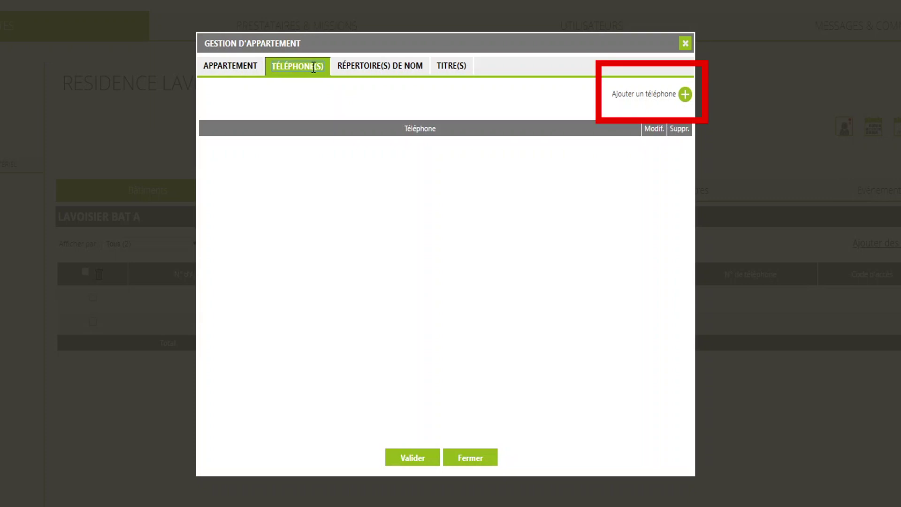
pyautogui.click(641, 100)
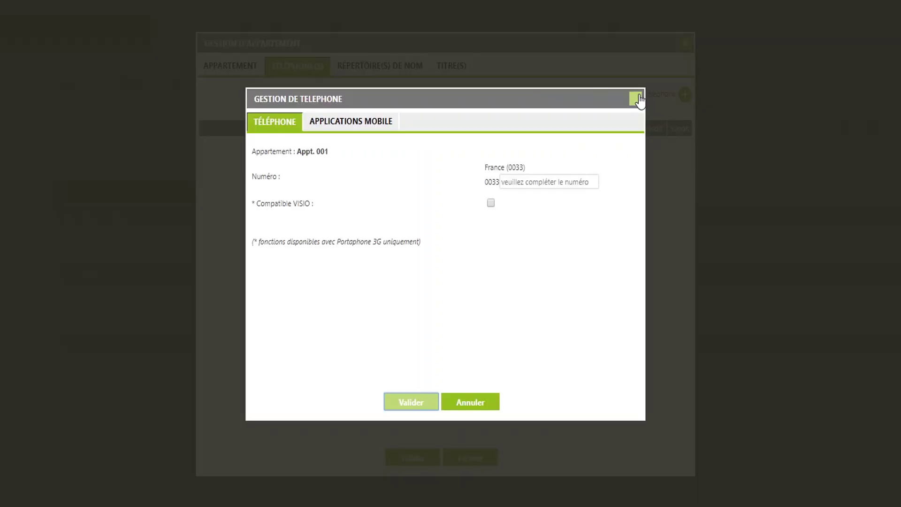
pyautogui.click(539, 182)
pyautogui.write('123456789')
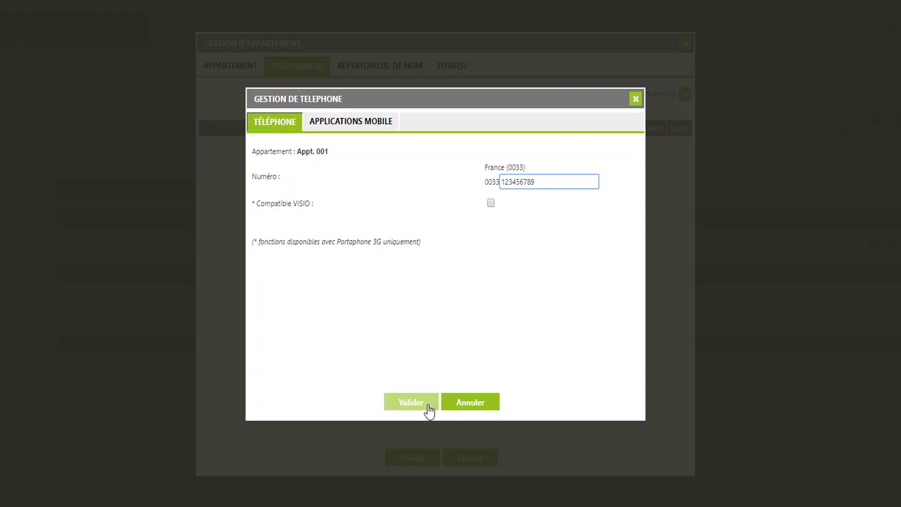
pyautogui.click(428, 406)
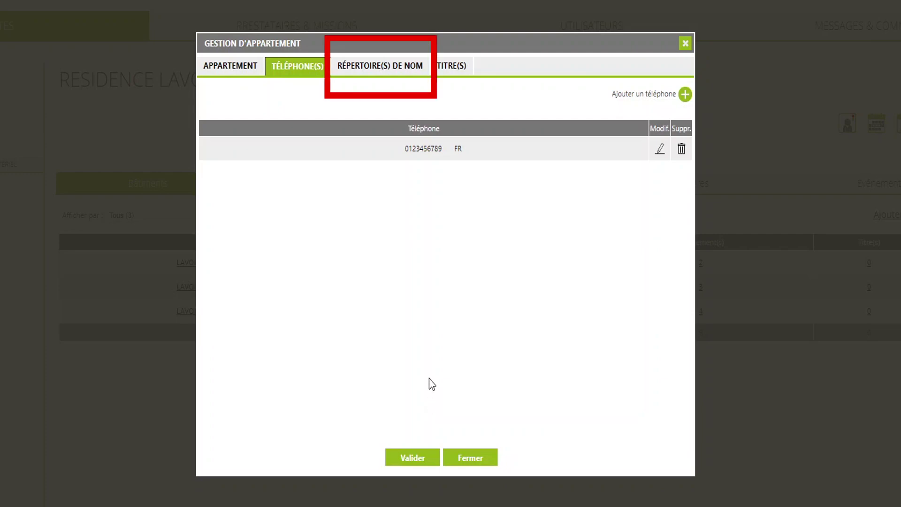
# - Start a new resident entry in apartment 001's name directory with the resident's full name and the display profile Profil - LAVOISIER BAT A
pyautogui.click(388, 65)
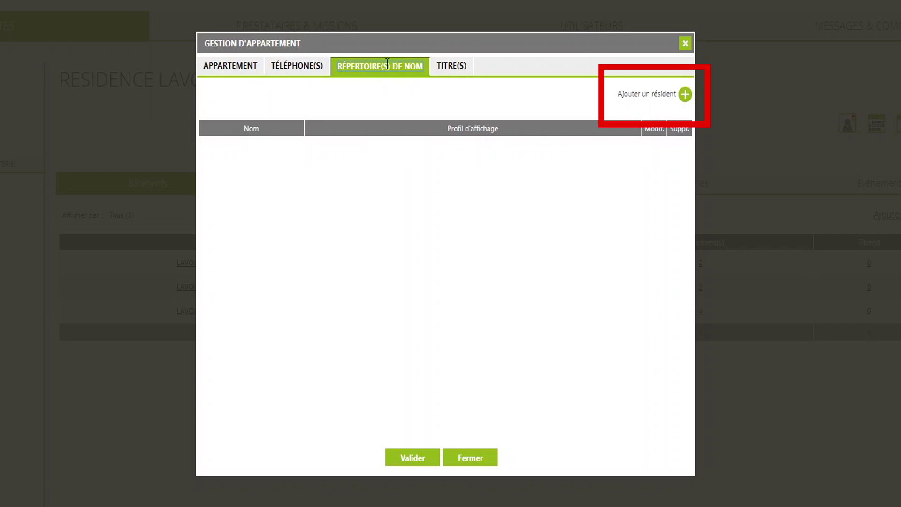
pyautogui.click(622, 96)
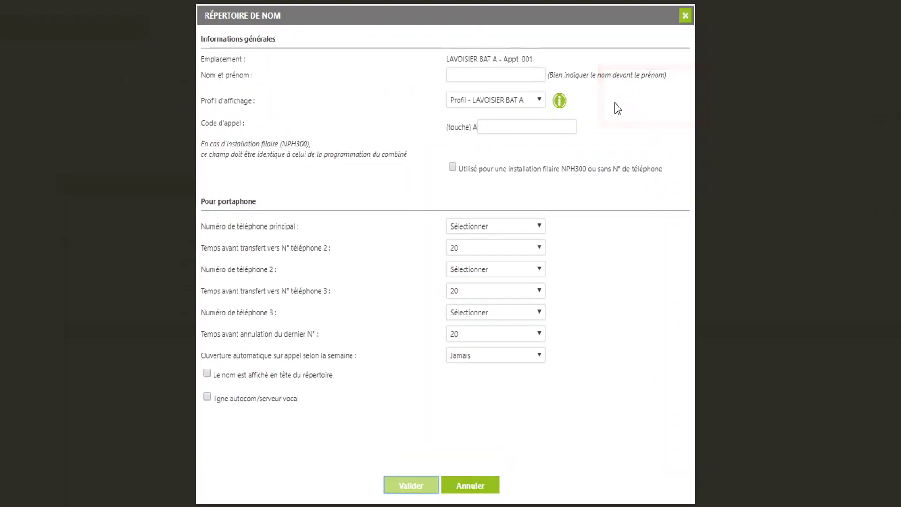
pyautogui.click(527, 79)
pyautogui.write('Nicolas DUPONT')
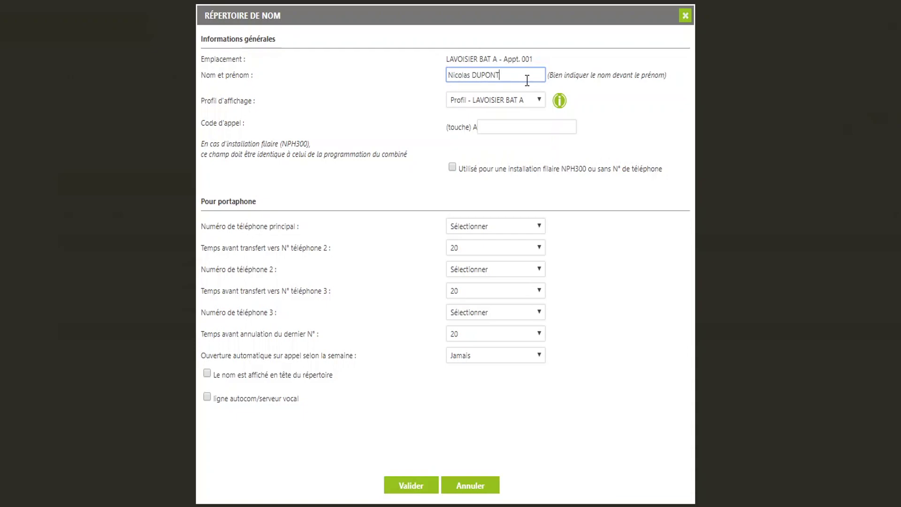
pyautogui.click(533, 104)
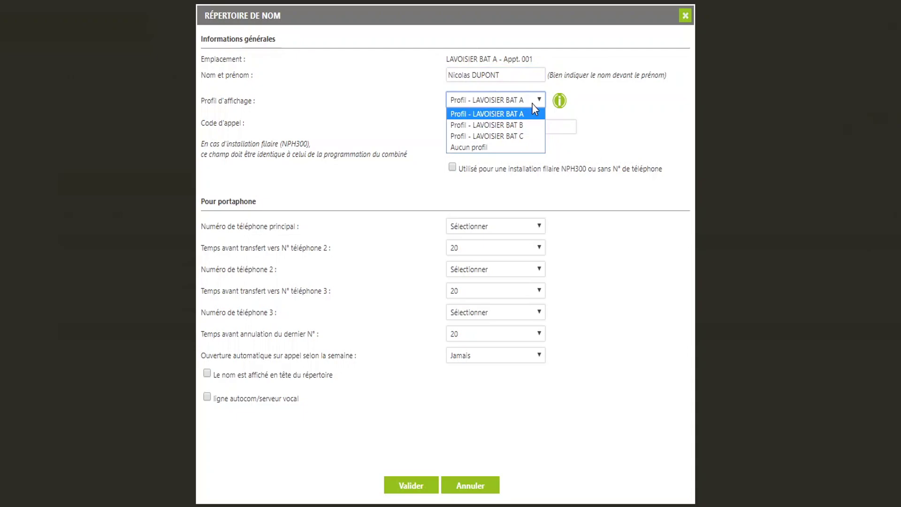
pyautogui.click(533, 103)
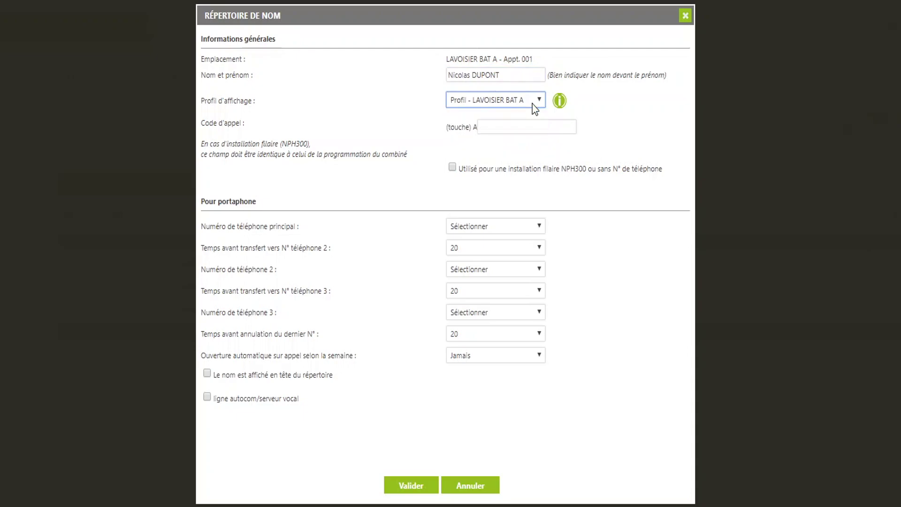
# - Check the equipment covered by the display profile, then assign the apartment's phone number as the main number and validate the resident entry
pyautogui.click(557, 103)
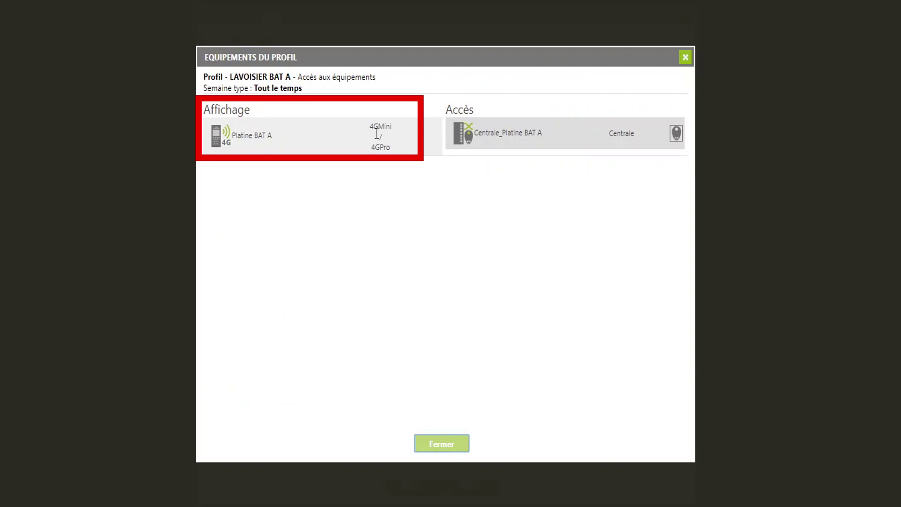
pyautogui.click(684, 64)
pyautogui.click(462, 223)
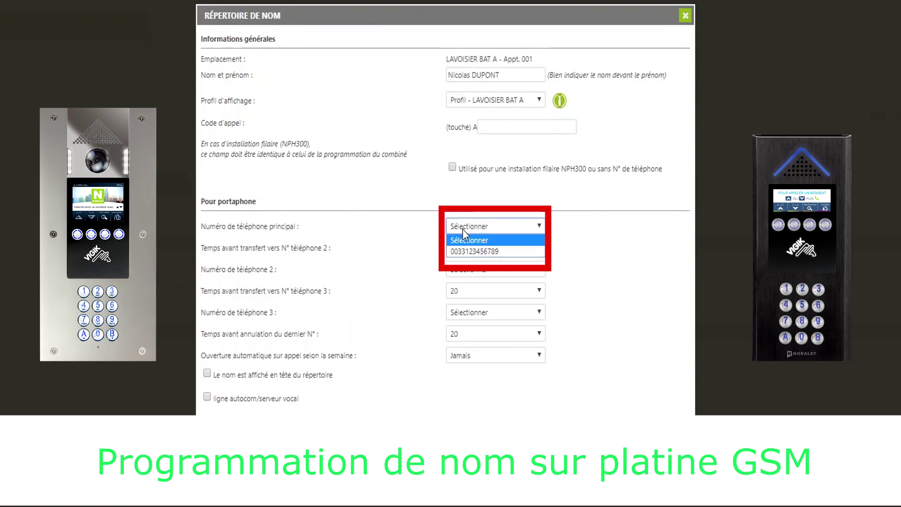
pyautogui.click(471, 252)
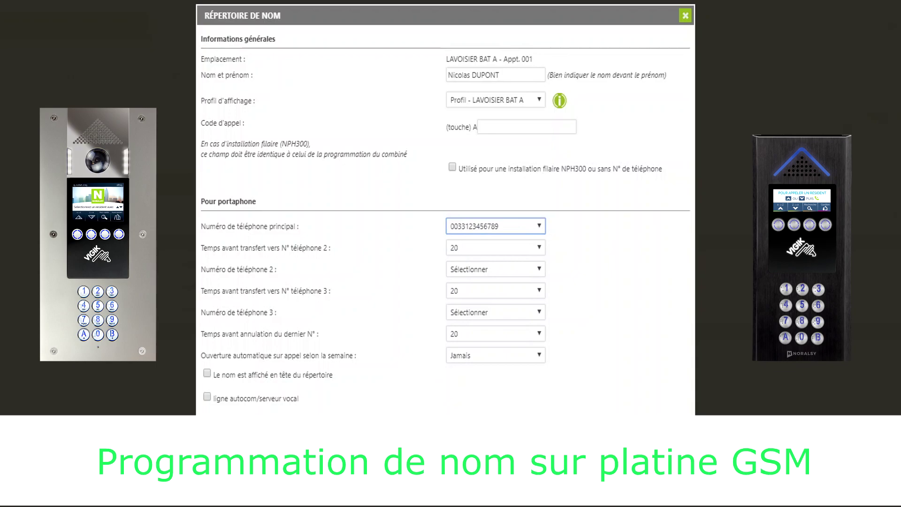
pyautogui.click(421, 484)
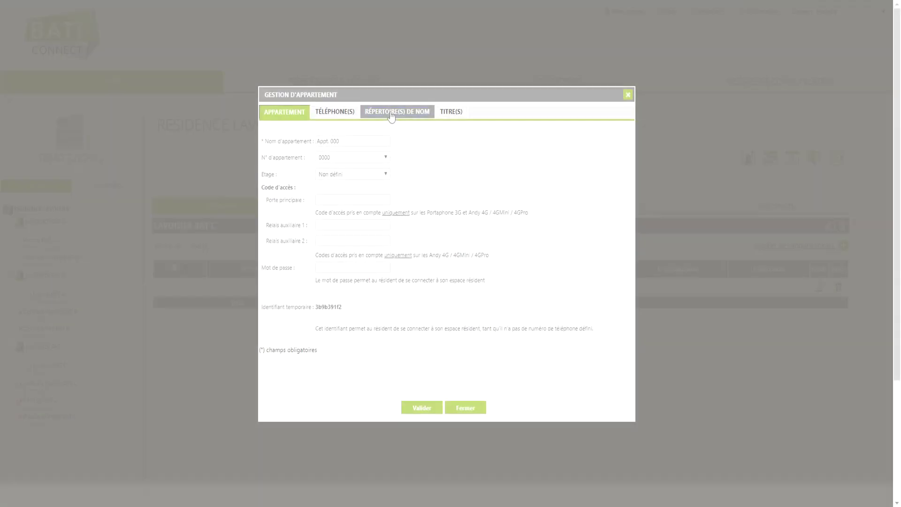
# - Start a resident entry for Appt. 000 in LAVOISIER BAT C with the full name and the display profile Profil - LAVOISIER BAT C
pyautogui.click(391, 112)
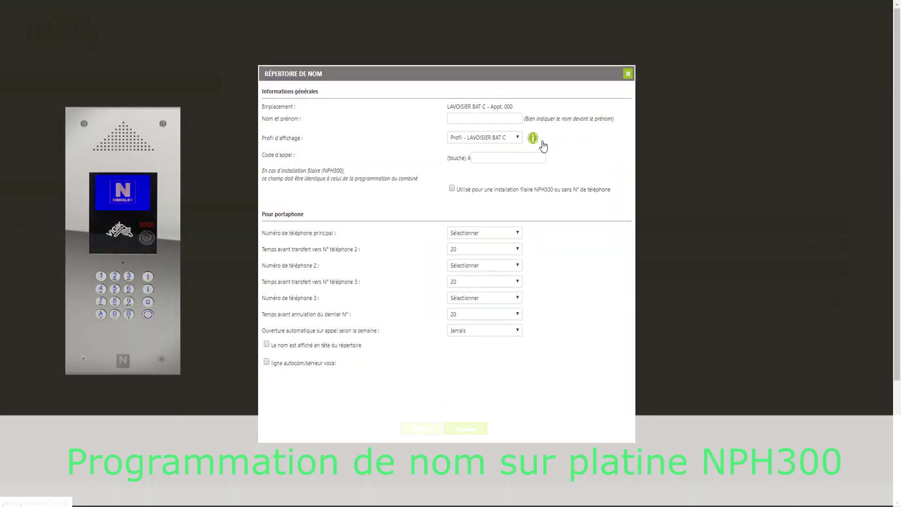
pyautogui.click(499, 119)
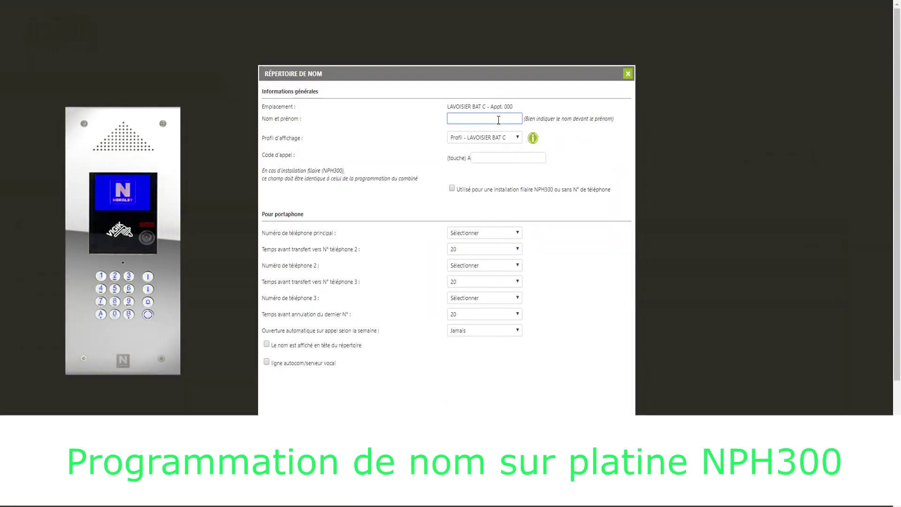
pyautogui.write('Thierry ')
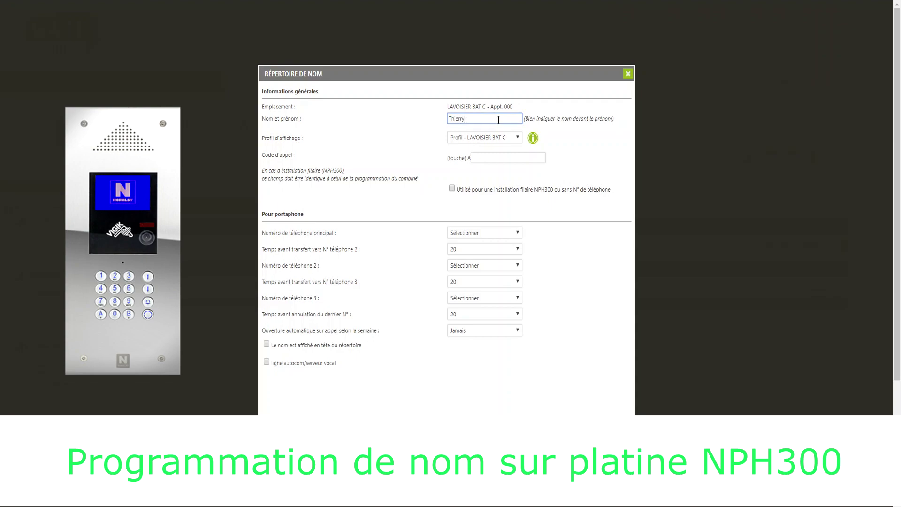
pyautogui.write('DUPONT')
pyautogui.click(509, 138)
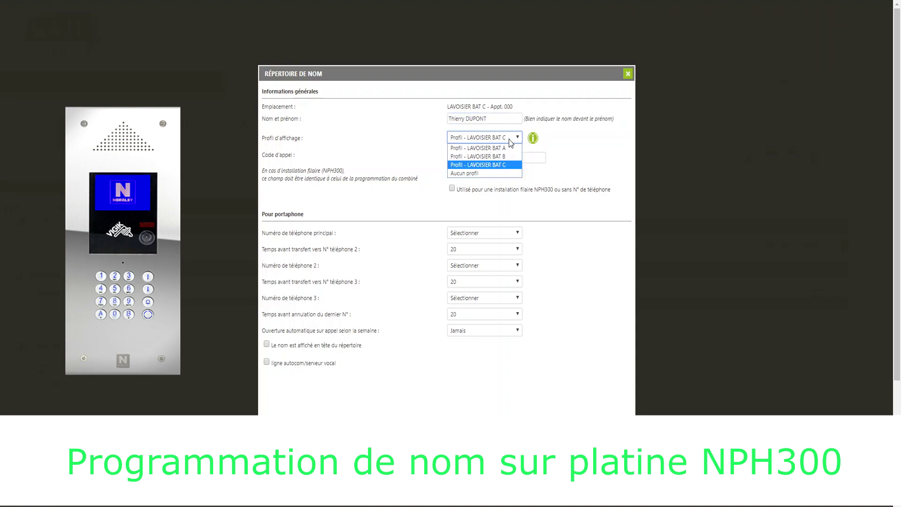
pyautogui.click(510, 165)
# - Check the profile's equipment, set the call code to 1, enable use for a wired NPH300 installation, and validate the resident entry
pyautogui.click(533, 139)
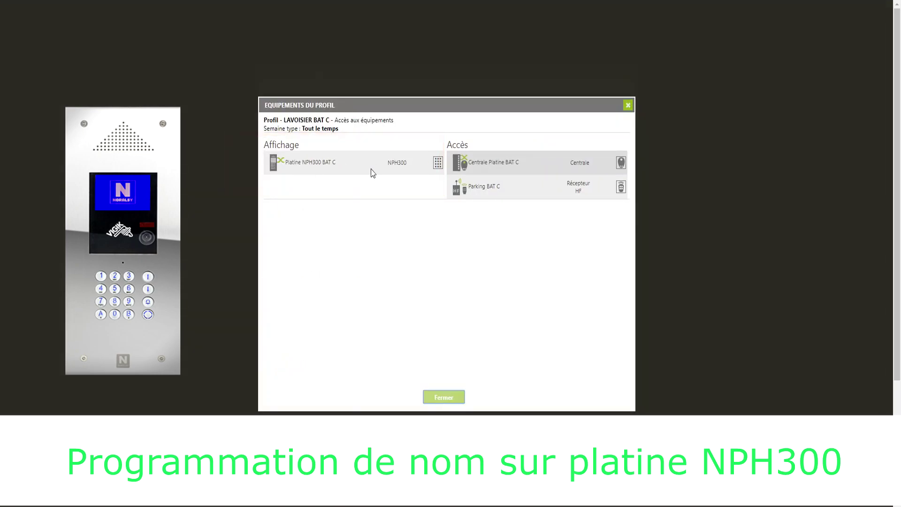
pyautogui.click(628, 105)
pyautogui.click(525, 158)
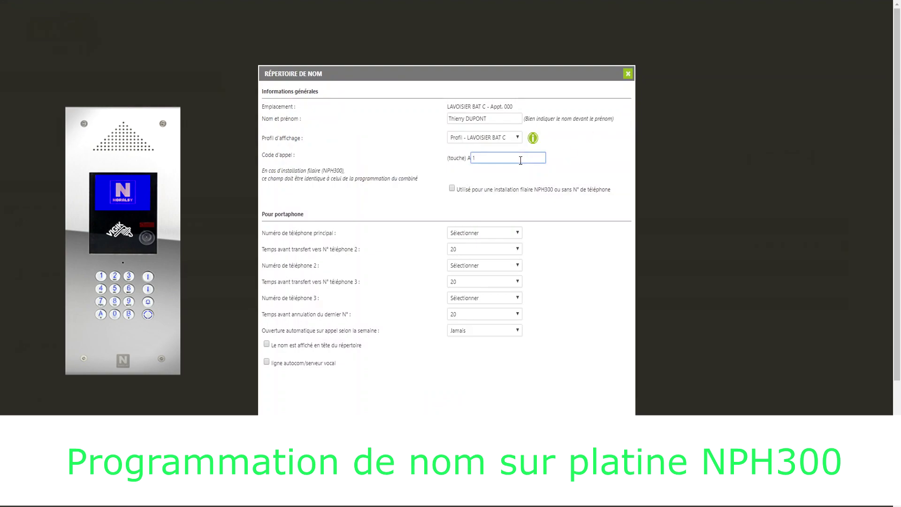
pyautogui.click(452, 188)
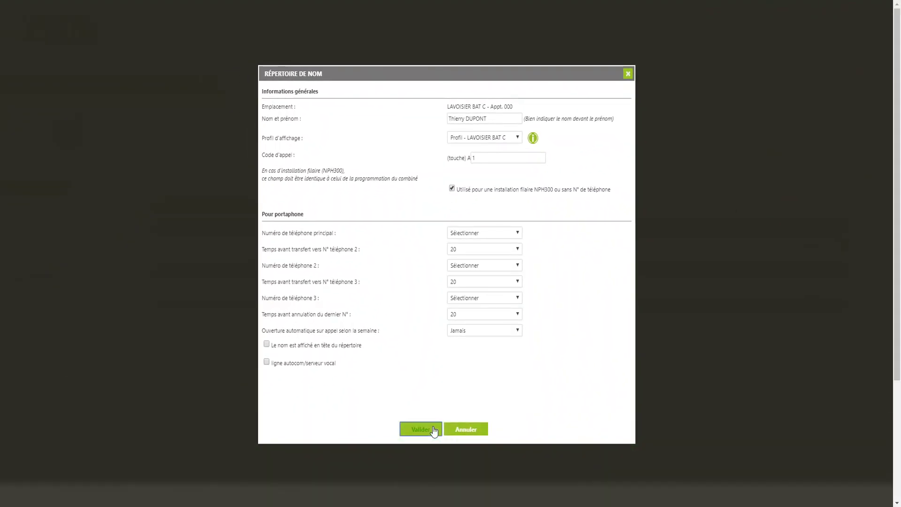
pyautogui.click(433, 428)
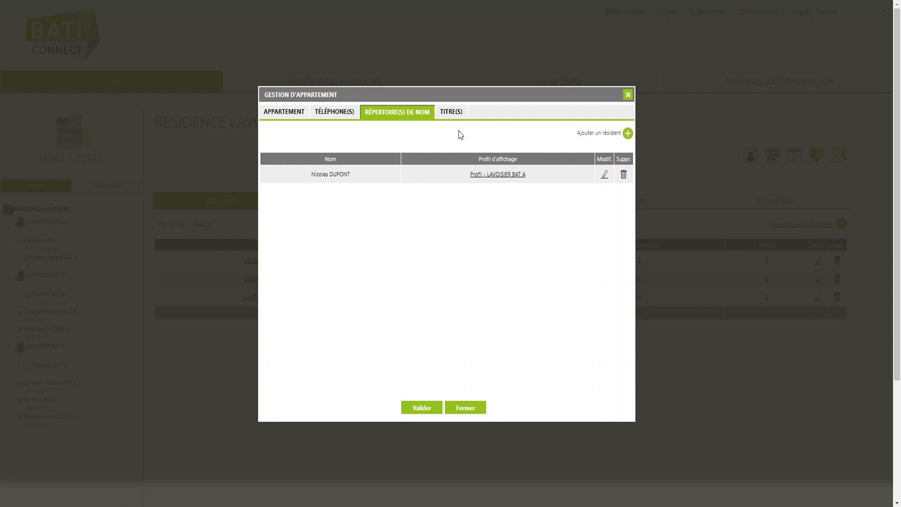
# - Start adding a badge to the apartment's access titles and check the equipment covered by the access profile Profil - LAVOISIER BAT A
pyautogui.click(454, 114)
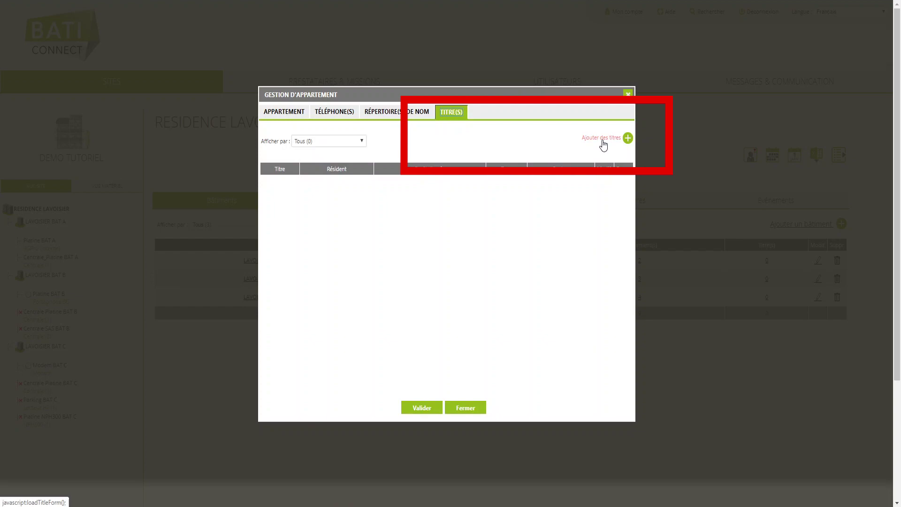
pyautogui.click(603, 141)
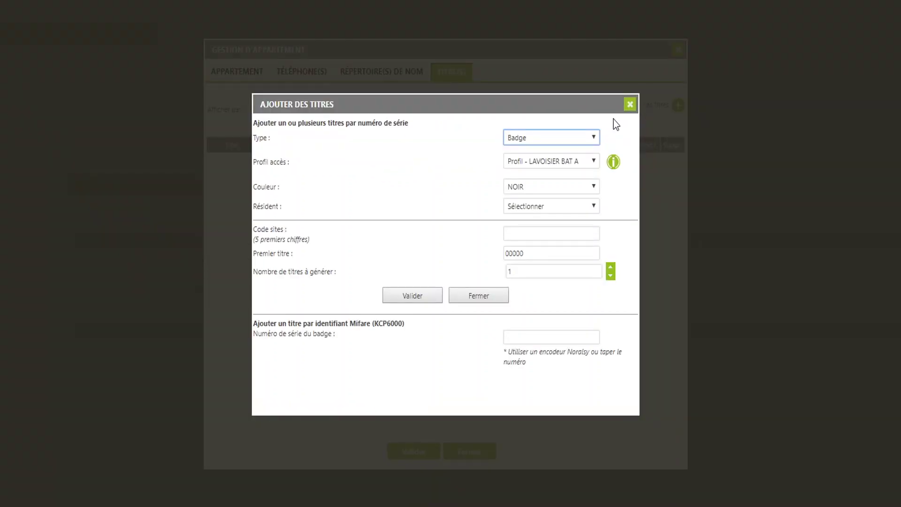
pyautogui.click(585, 140)
pyautogui.click(585, 140)
pyautogui.click(613, 164)
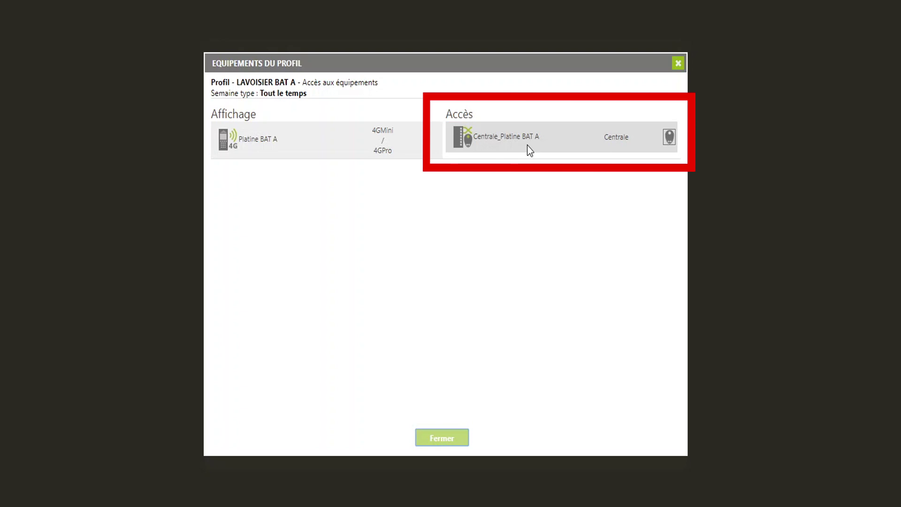
pyautogui.click(679, 64)
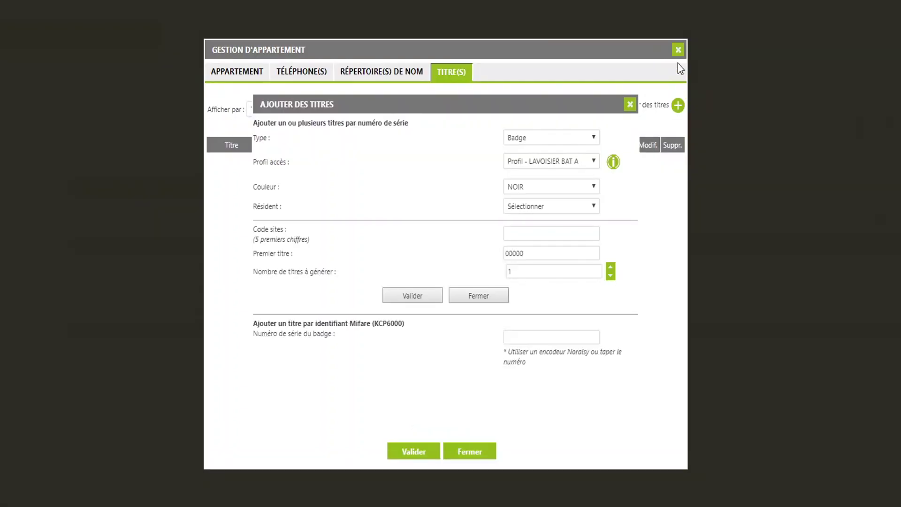
# - Assign the badge to the resident, set site code 00010 and first title 01234, and increase the number of titles to generate
pyautogui.click(575, 206)
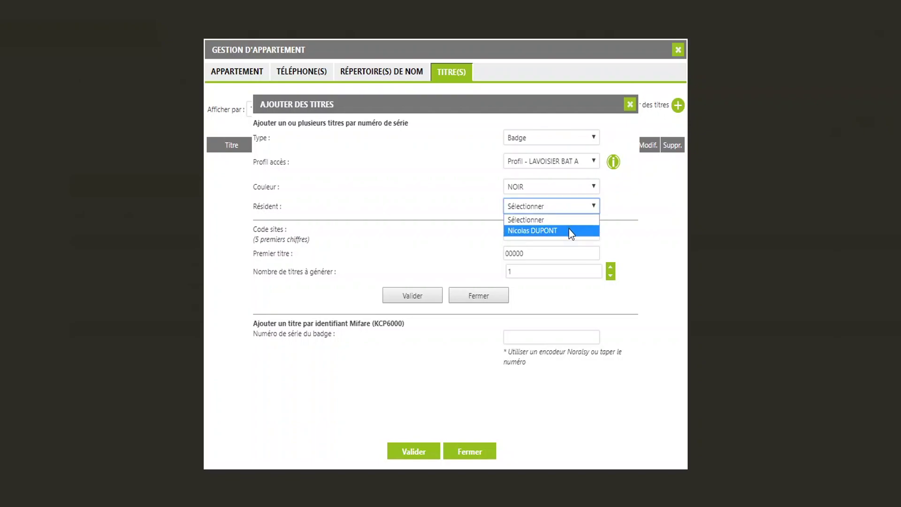
pyautogui.click(569, 231)
pyautogui.click(568, 230)
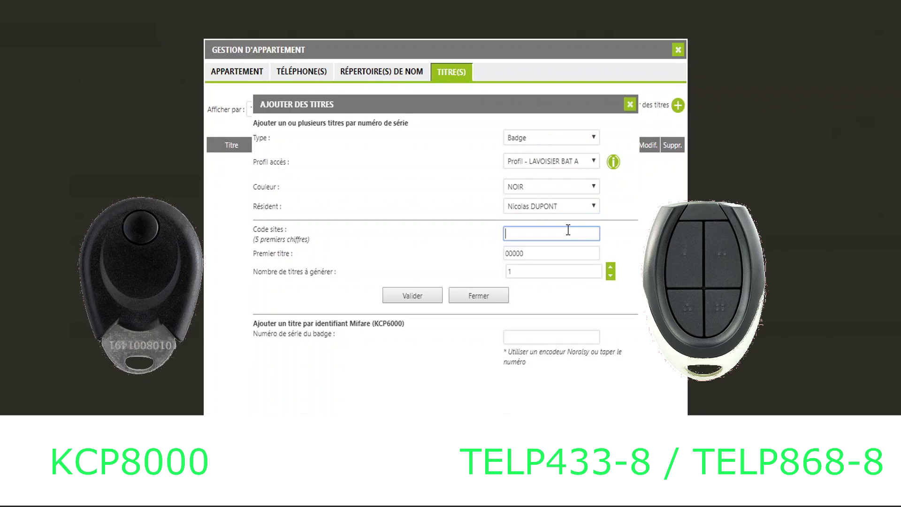
pyautogui.write('00010')
pyautogui.press('Tab')
pyautogui.write('01234')
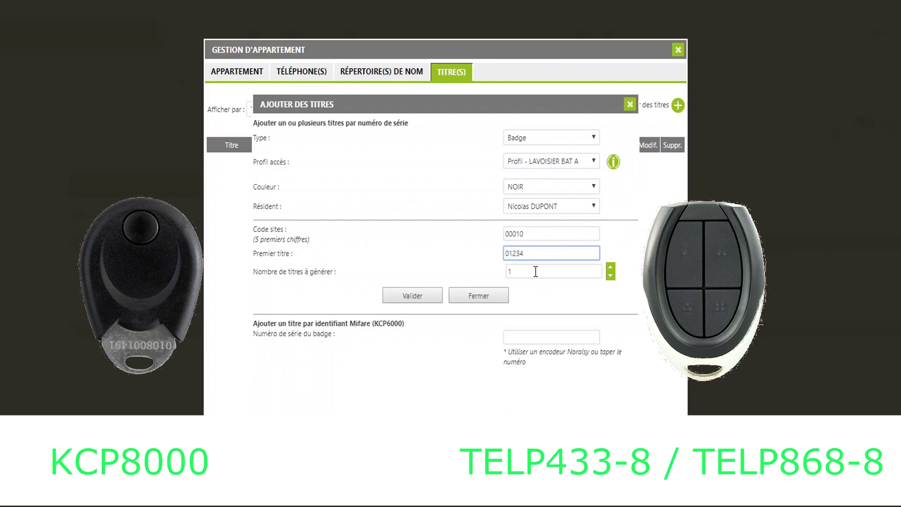
pyautogui.click(611, 267)
pyautogui.click(611, 267)
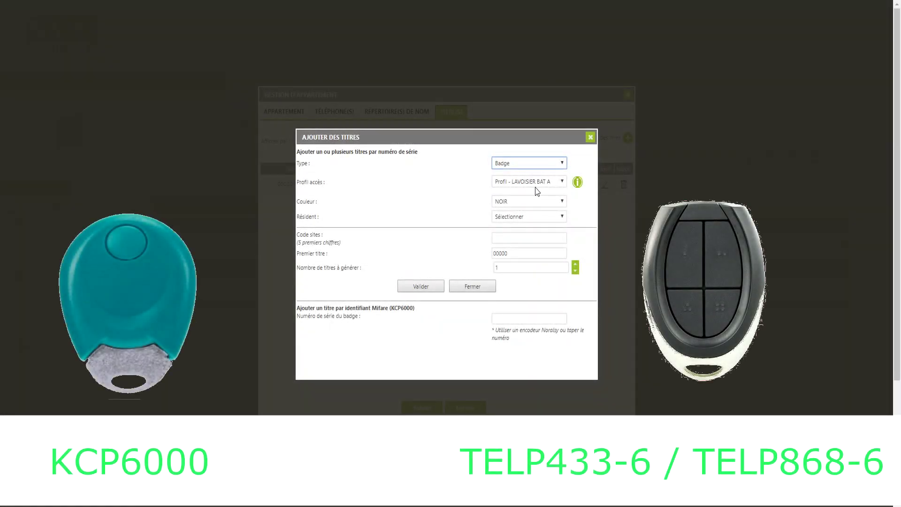
# - Add a Mifare badge with access profile Profil - LAVOISIER BAT C, assigned to the resident, using serial number AA00AA00
pyautogui.click(560, 183)
pyautogui.click(553, 209)
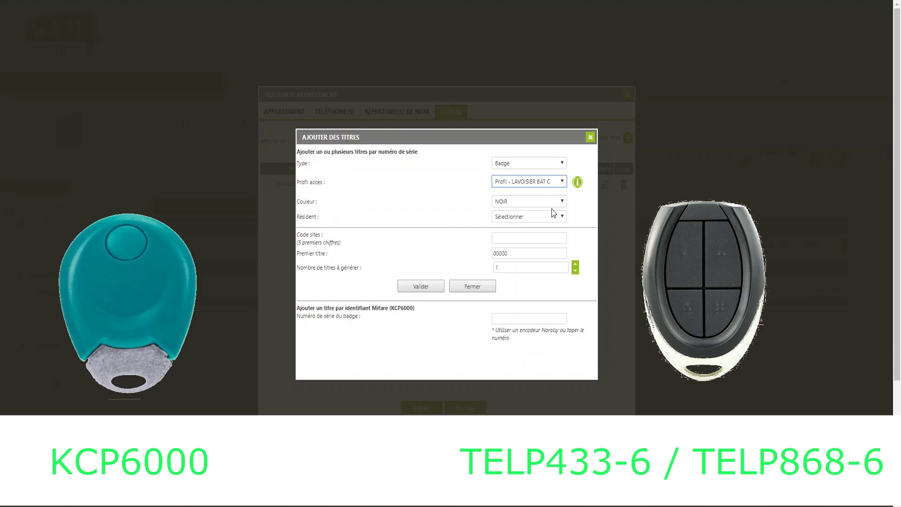
pyautogui.click(550, 218)
pyautogui.click(543, 237)
pyautogui.click(516, 315)
pyautogui.write('AA0')
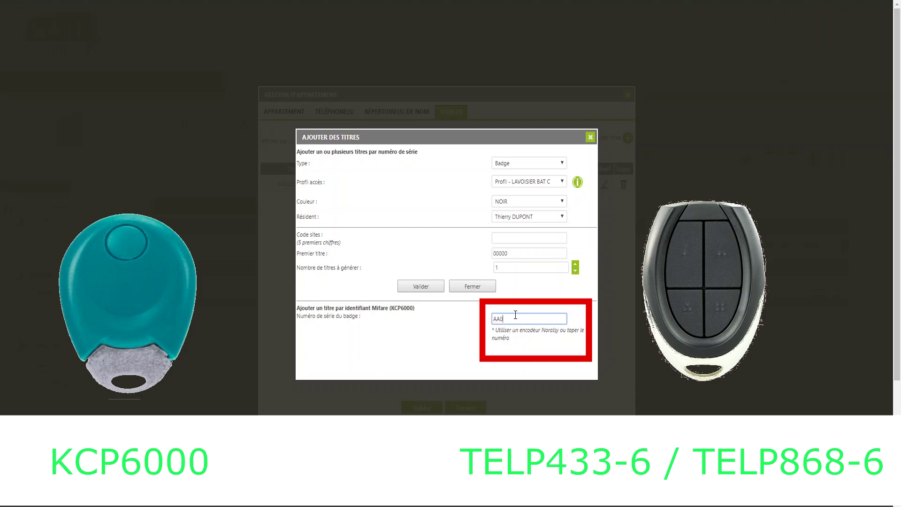
pyautogui.write('0AA00')
pyautogui.press('Return')
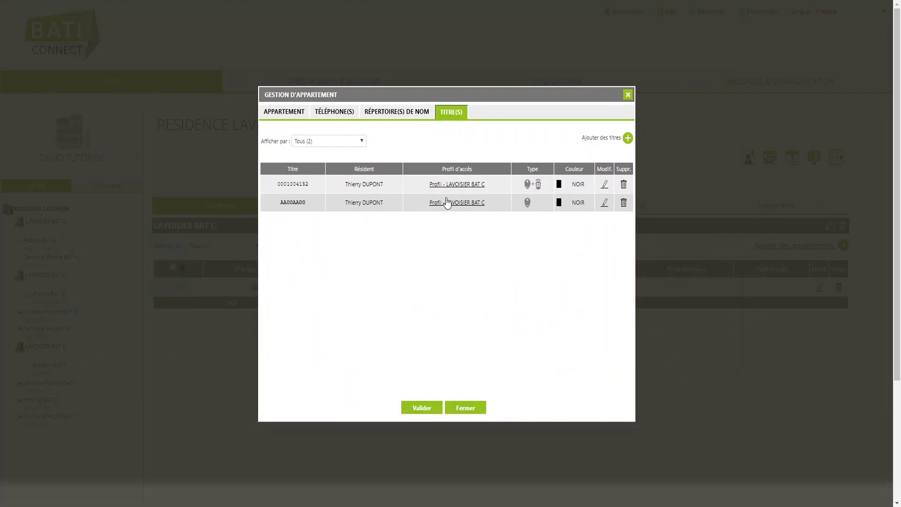
# - Close the apartment management dialog and display the equipment list of RESIDENCE LAVOISIER
pyautogui.click(628, 95)
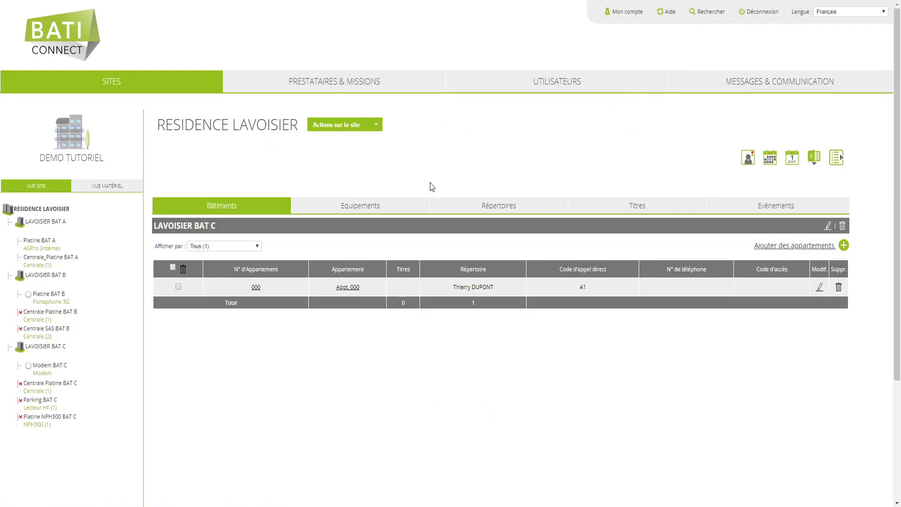
pyautogui.click(396, 206)
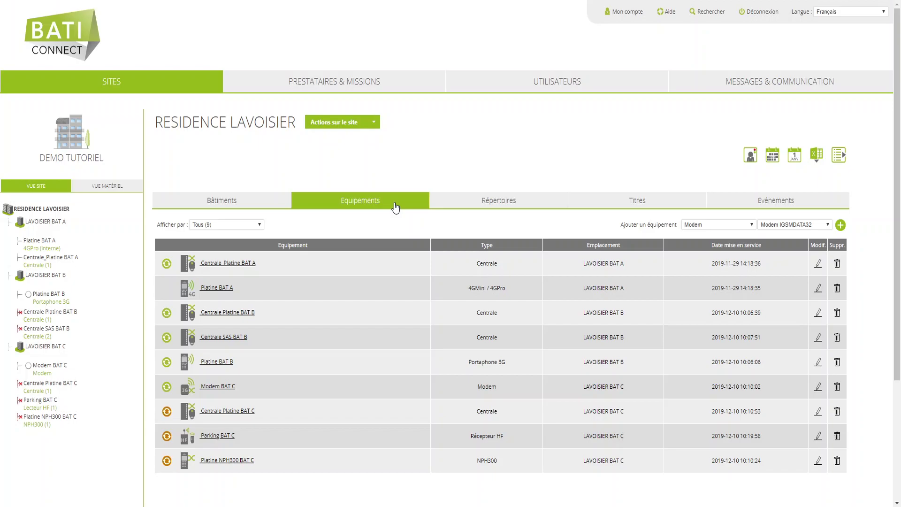